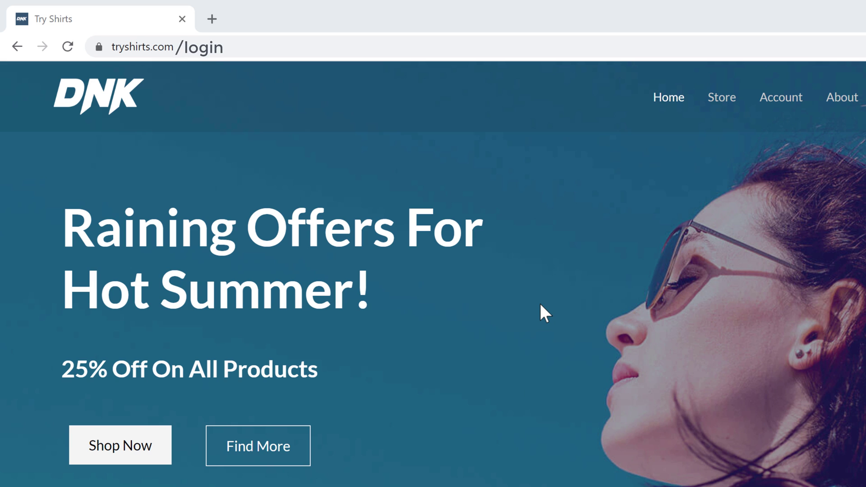
- Go to the site's /login page
left_click(209, 47)
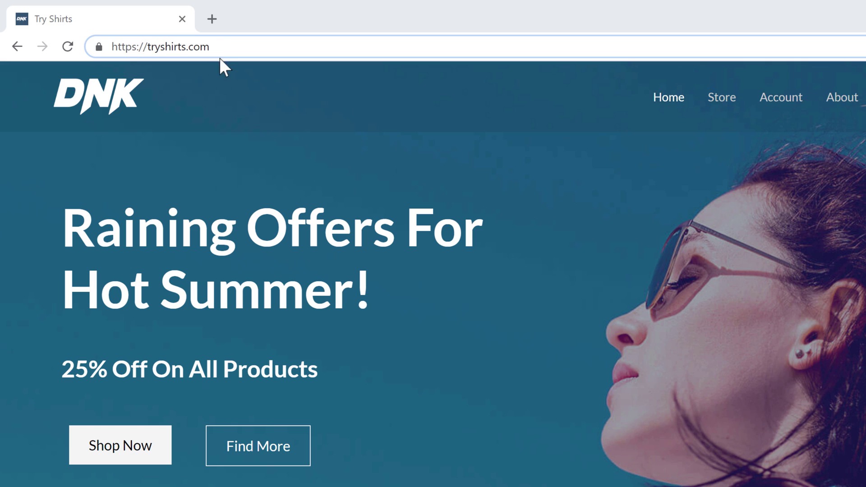
type("/login")
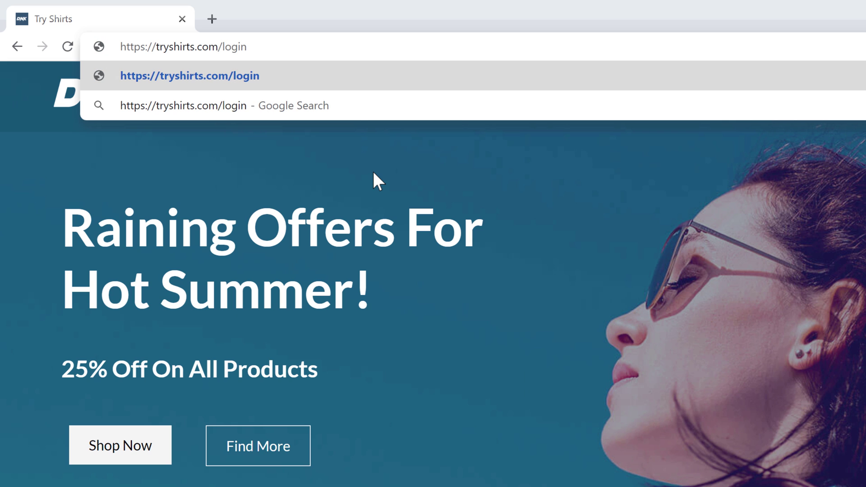
key("Return")
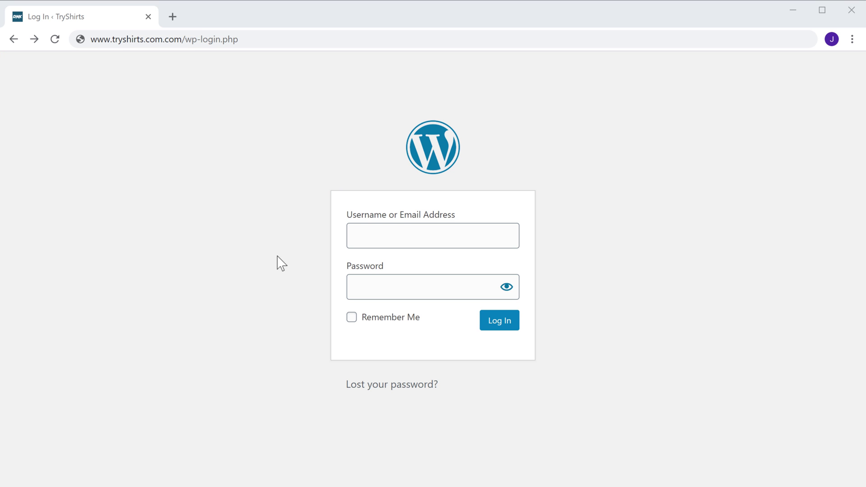
- Request a new password via Lost your password?, using the admin account's email address
left_click(375, 399)
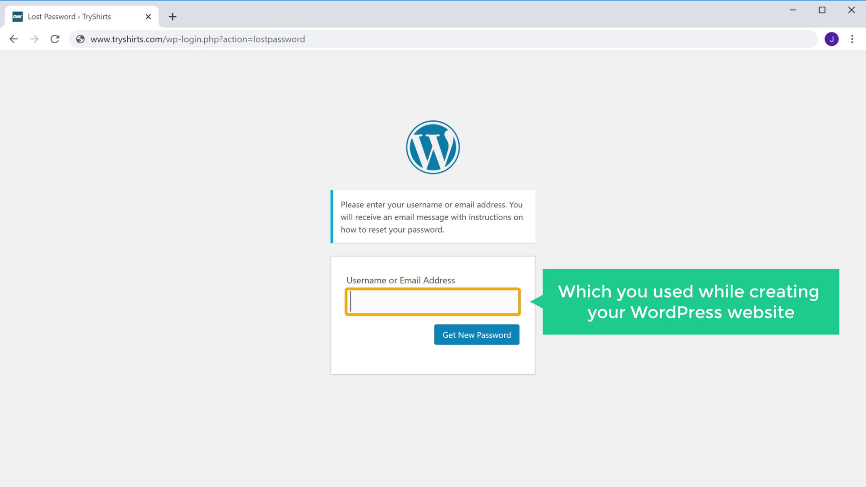
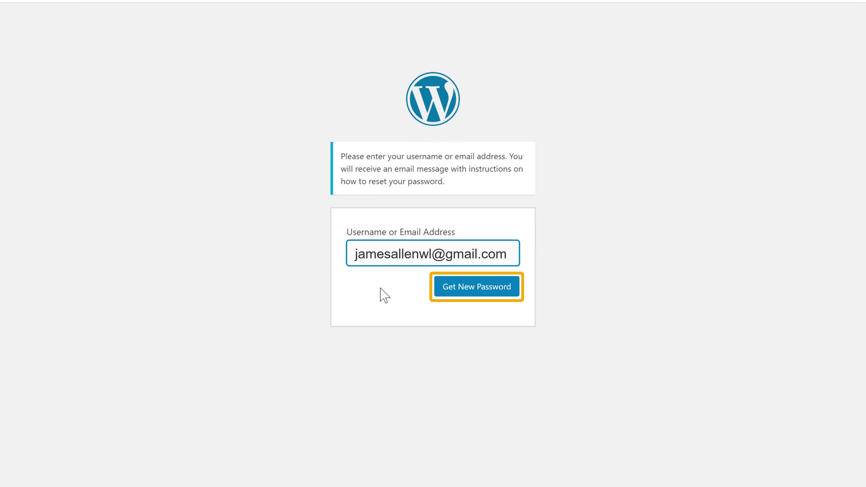
left_click(466, 292)
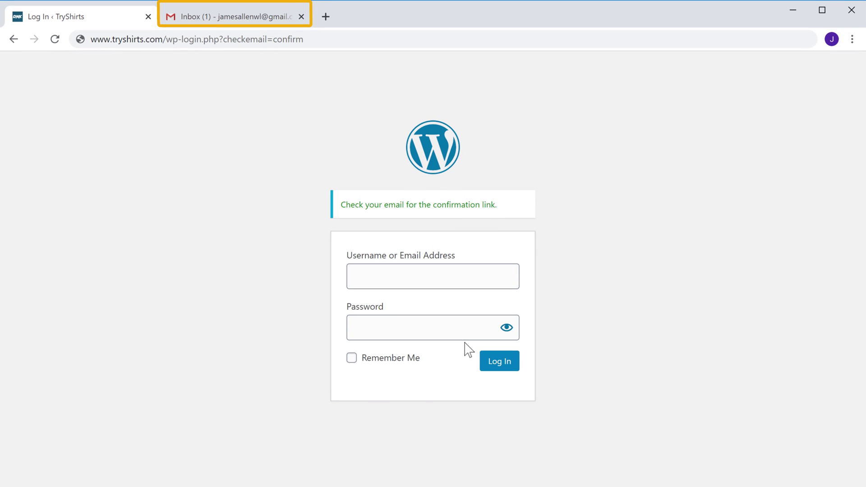
- In the Gmail inbox, open the TryShirts Password Reset email and follow its reset link
left_click(242, 18)
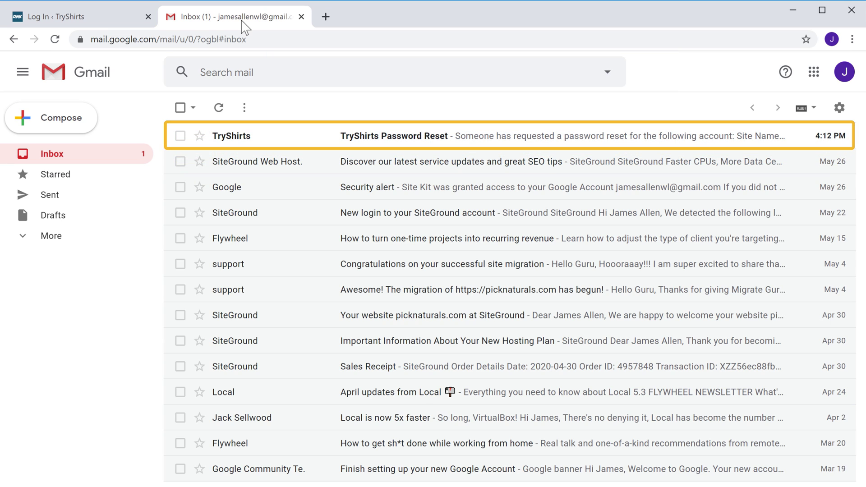
left_click(363, 138)
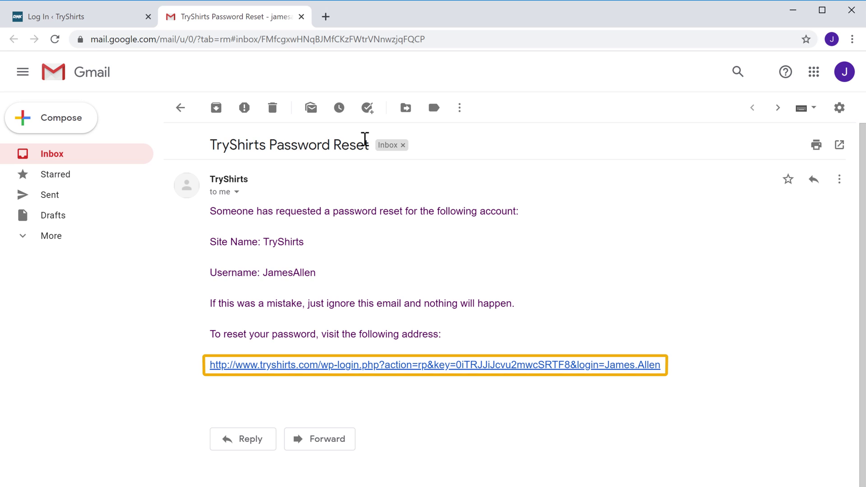
left_click(277, 365)
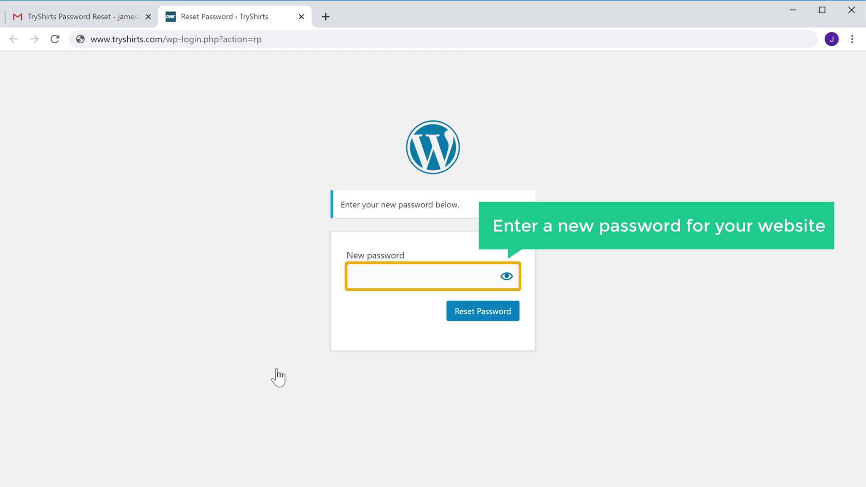
- Enter a new password and save it with Reset Password
left_click(407, 275)
type("a")
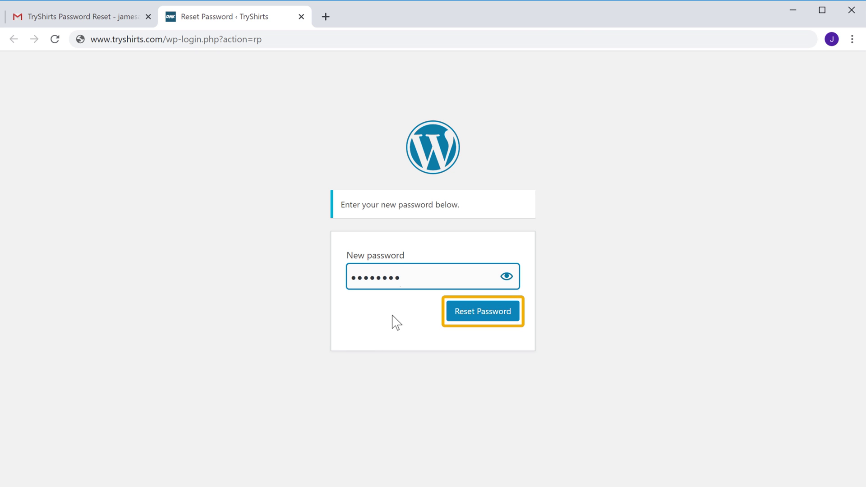
left_click(468, 321)
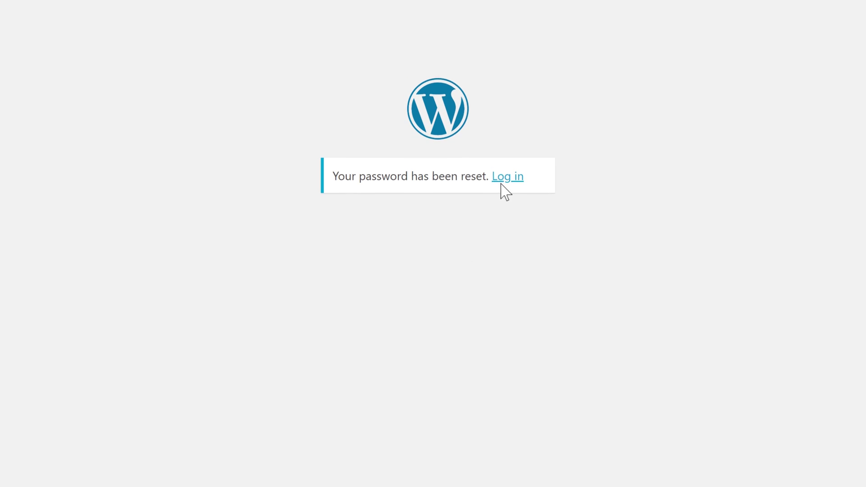
- Return to the login form and fill in the account username and the new password
left_click(489, 207)
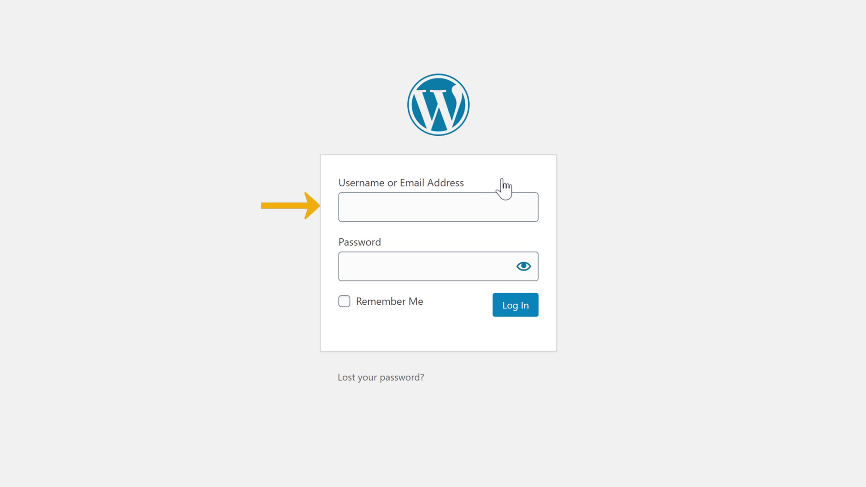
left_click(428, 204)
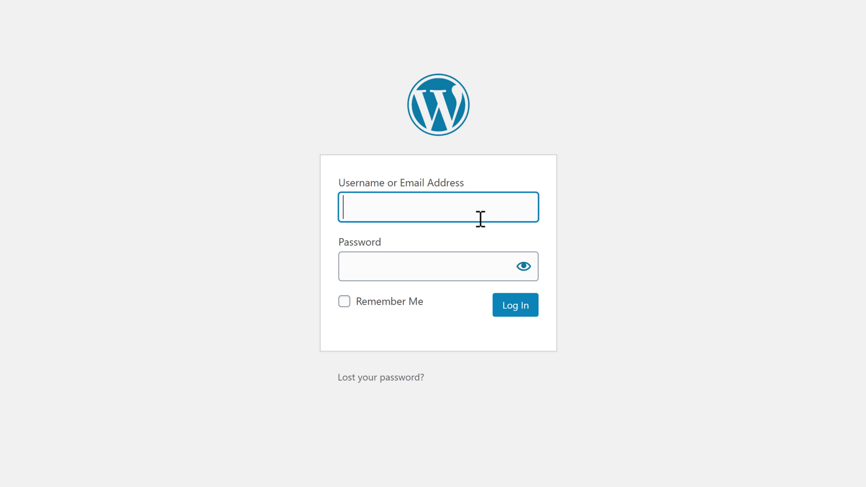
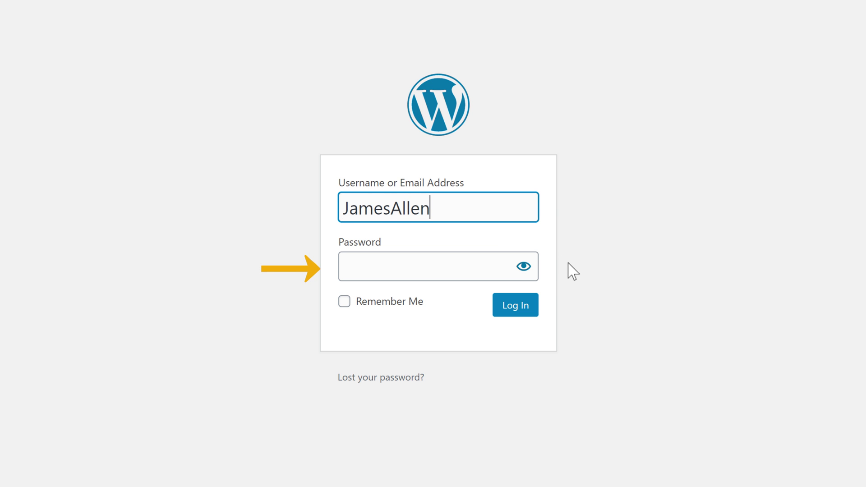
key("Tab")
type("•••••••")
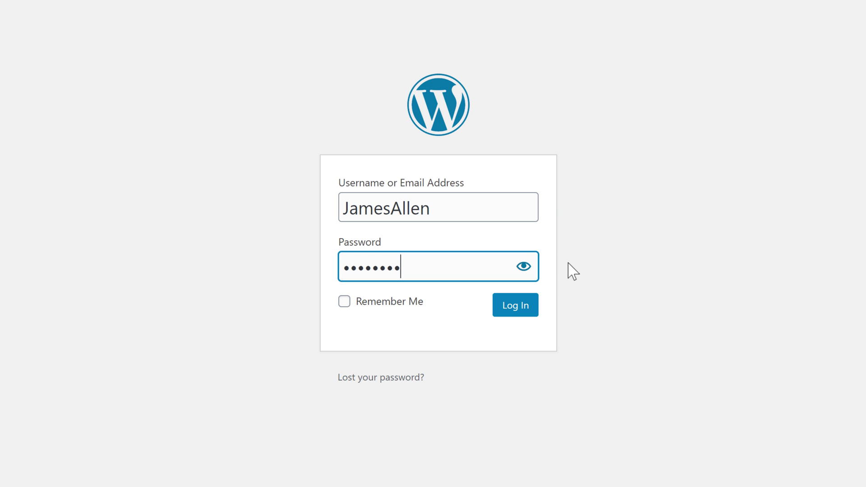
left_click(568, 265)
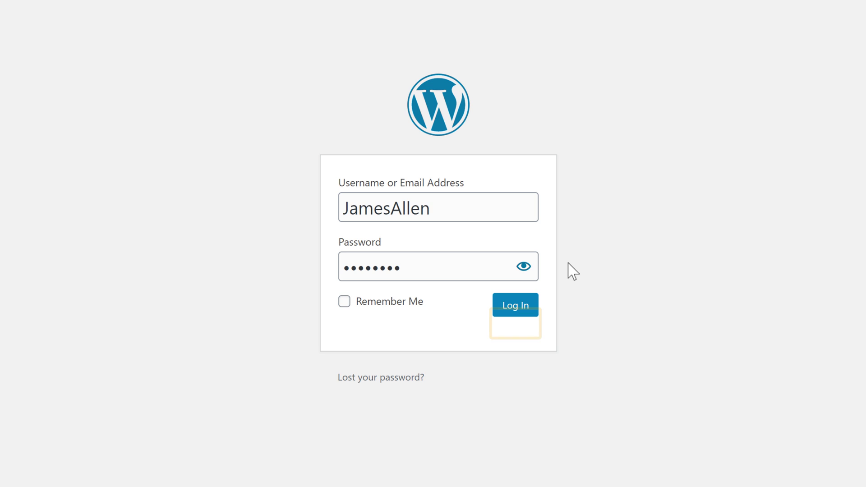
- Log in to the WordPress Dashboard
left_click(510, 311)
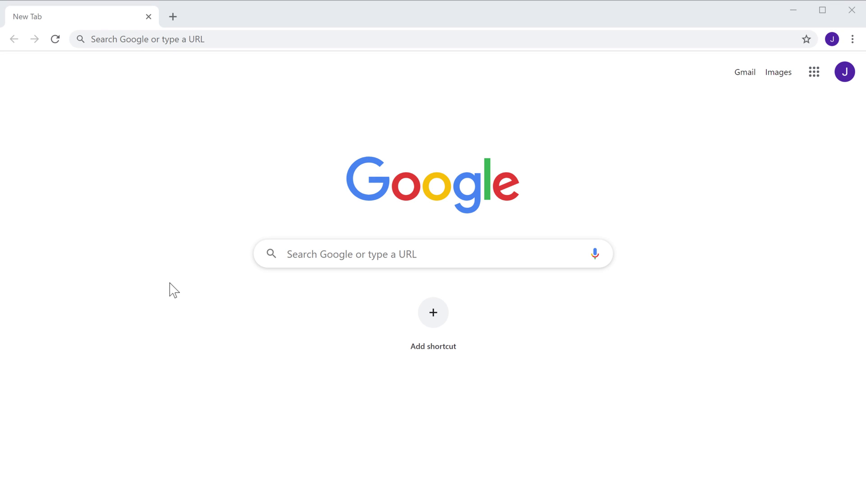
- Go to godaddy.com and sign in with the account username and password
left_click(249, 36)
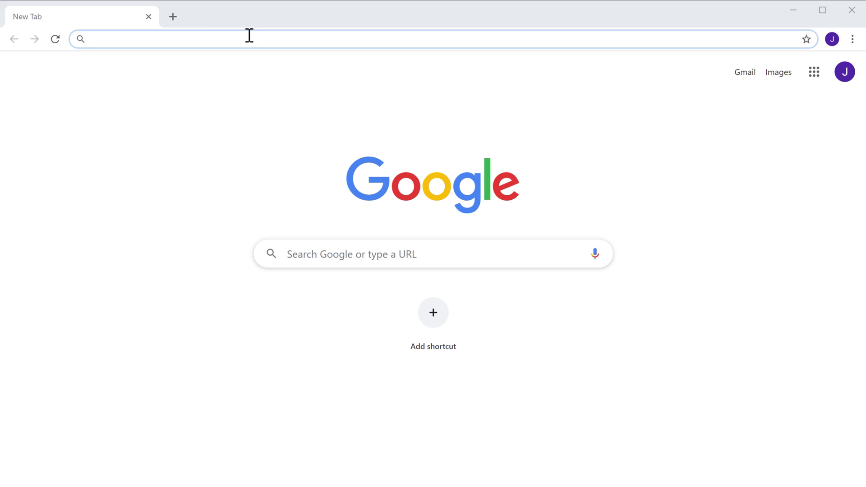
type("godaddy.c")
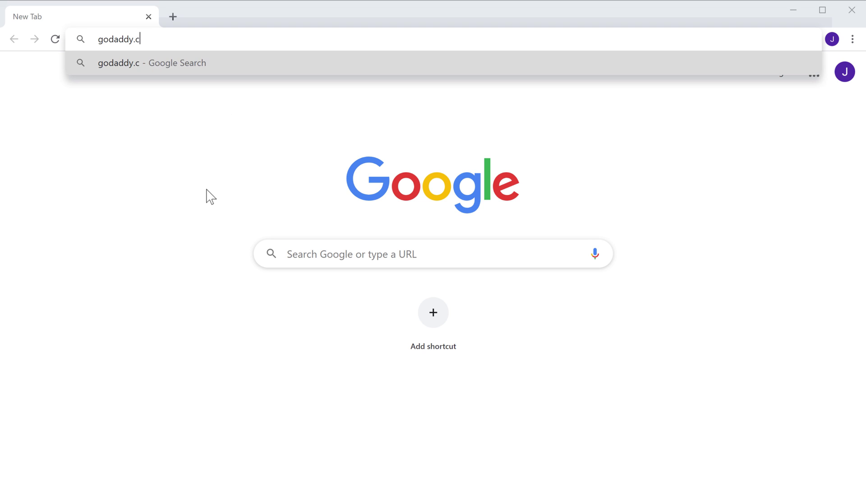
type("om")
key("Return")
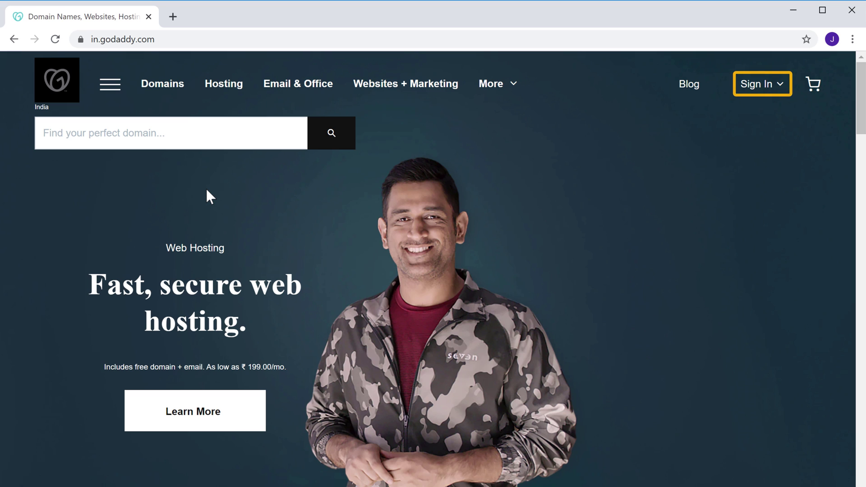
left_click(752, 91)
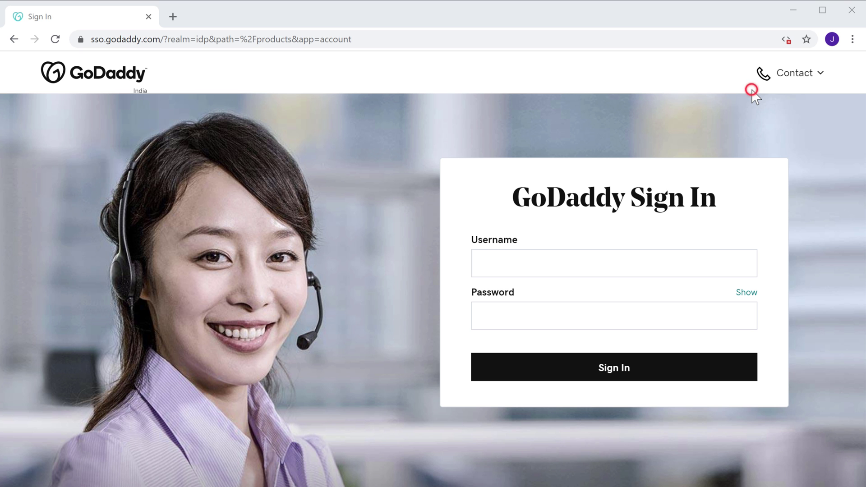
left_click(567, 262)
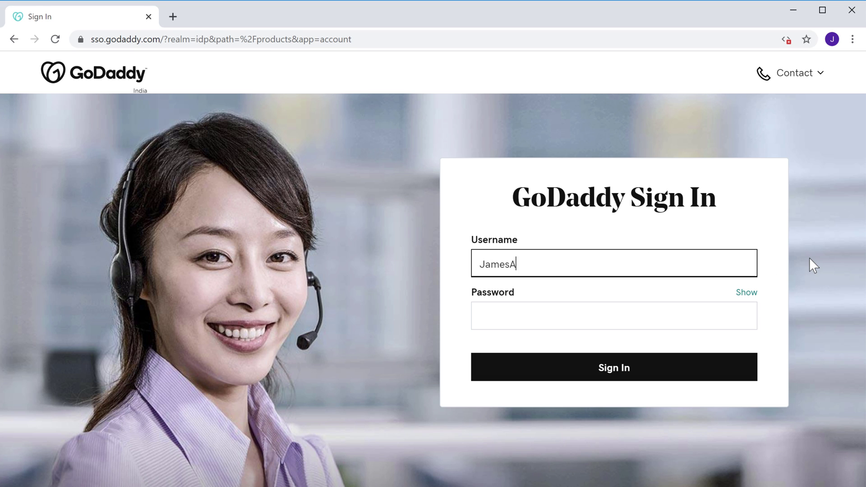
key("Tab")
type("*********")
key("Tab")
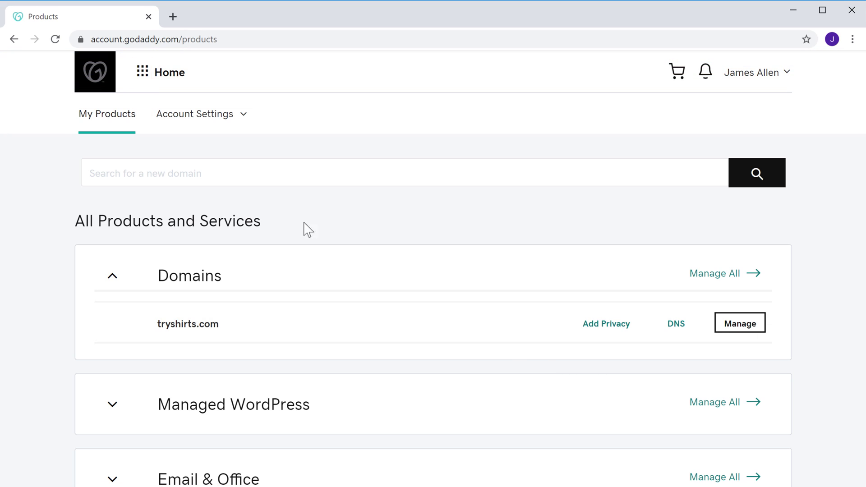
- From the Managed WordPress products, open WP Admin for tryshirts.com via its ••• menu
left_click(143, 72)
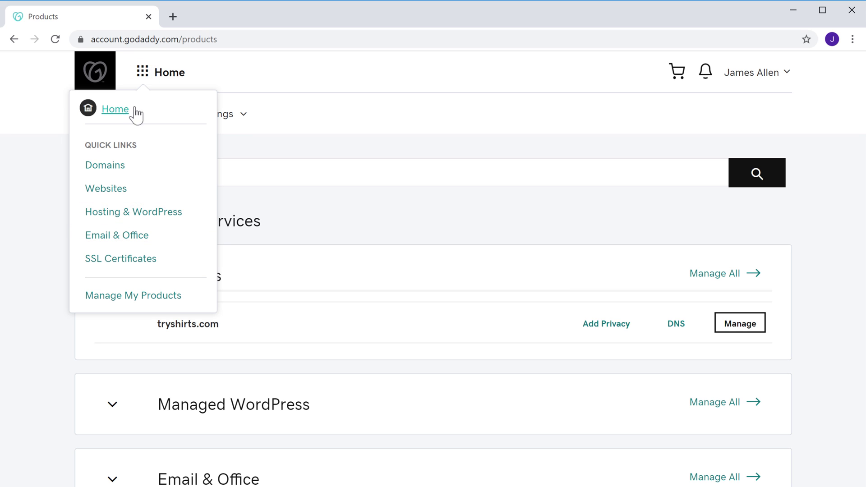
left_click(102, 218)
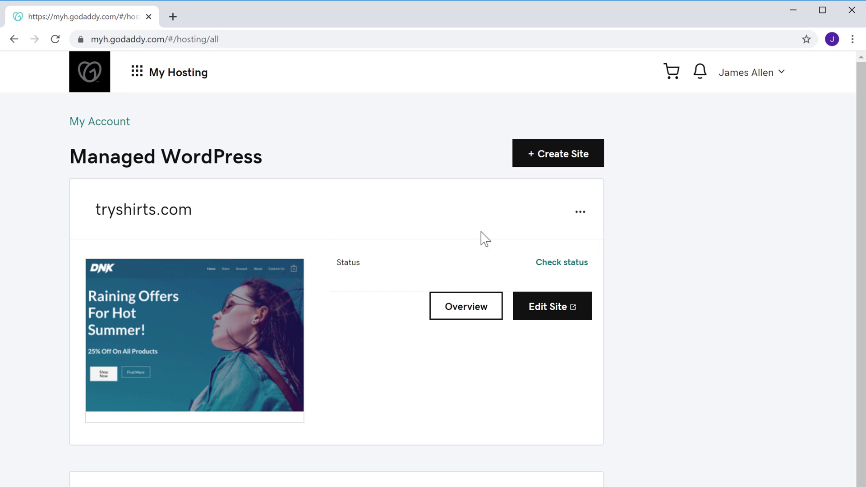
left_click(580, 213)
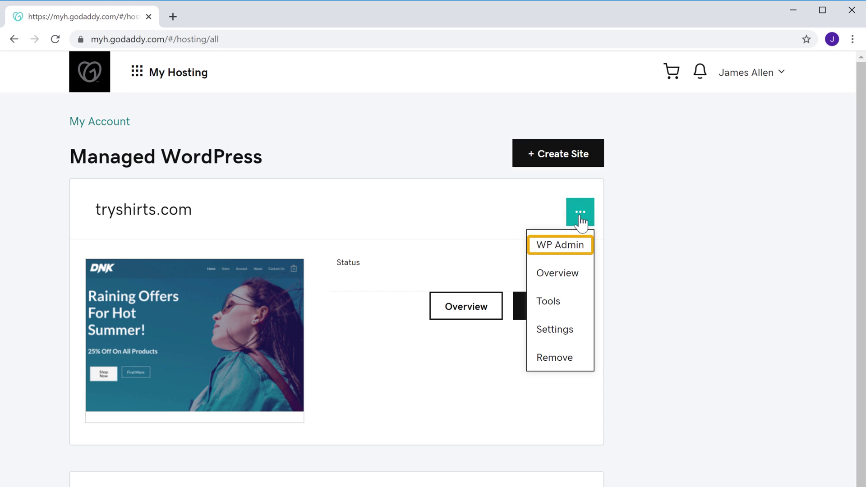
left_click(563, 251)
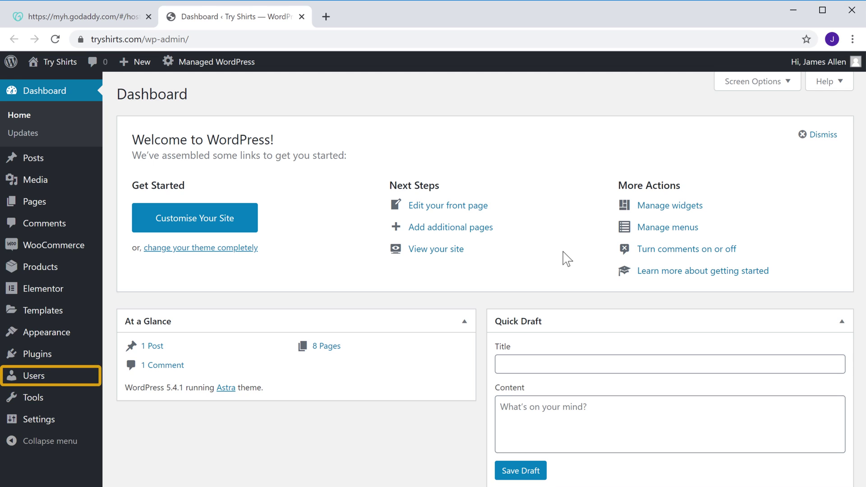
- Open Users > Your Profile and generate a new password under Account Management
mouse_move(33, 386)
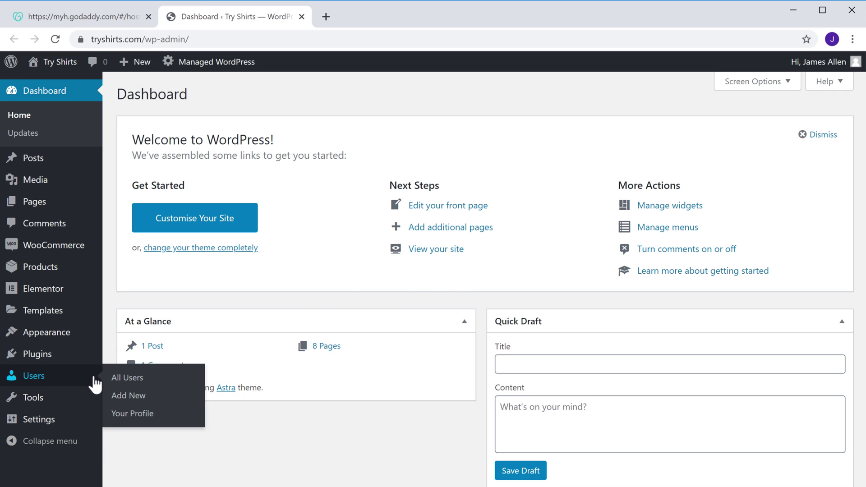
left_click(120, 418)
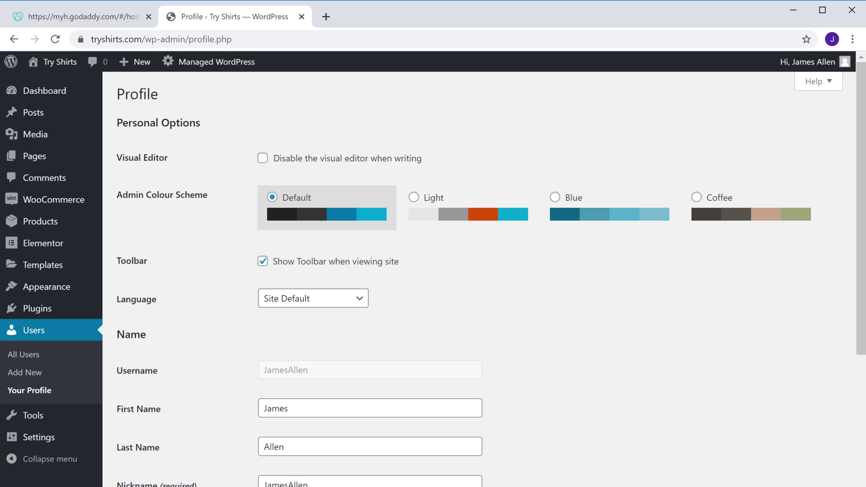
scroll(789, 388, "down", 15)
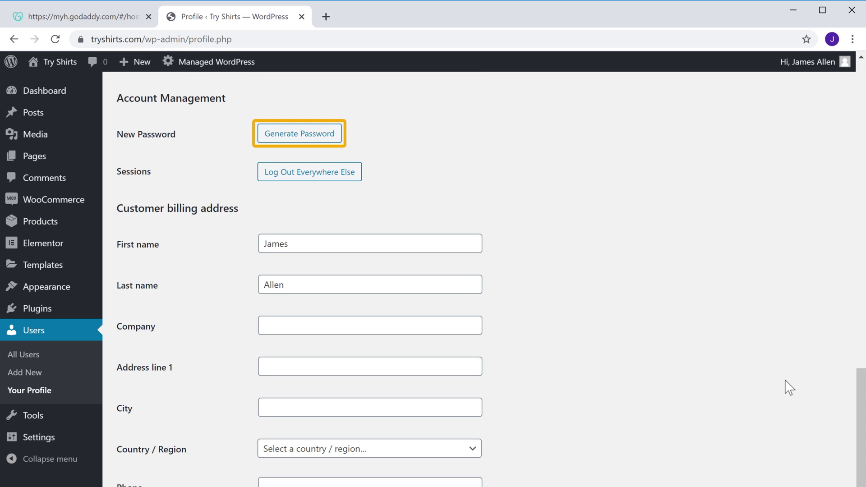
left_click(312, 137)
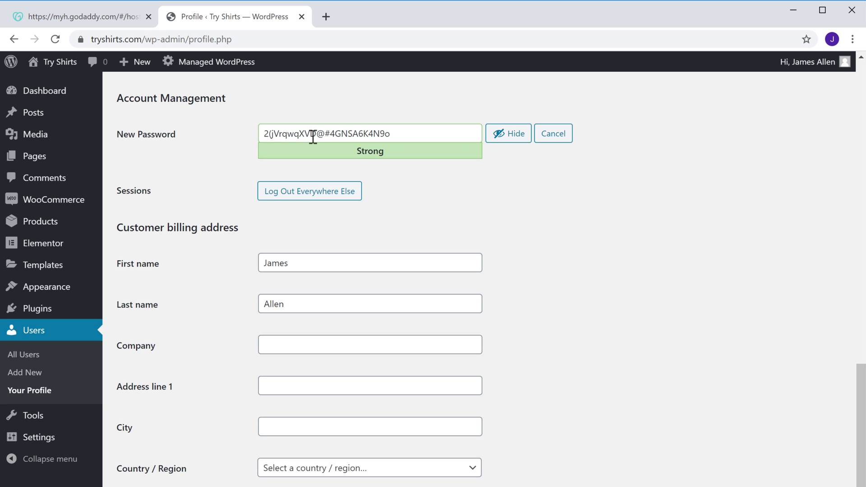
- Replace the generated password with your own typed password
left_click(400, 133)
key("ctrl+a")
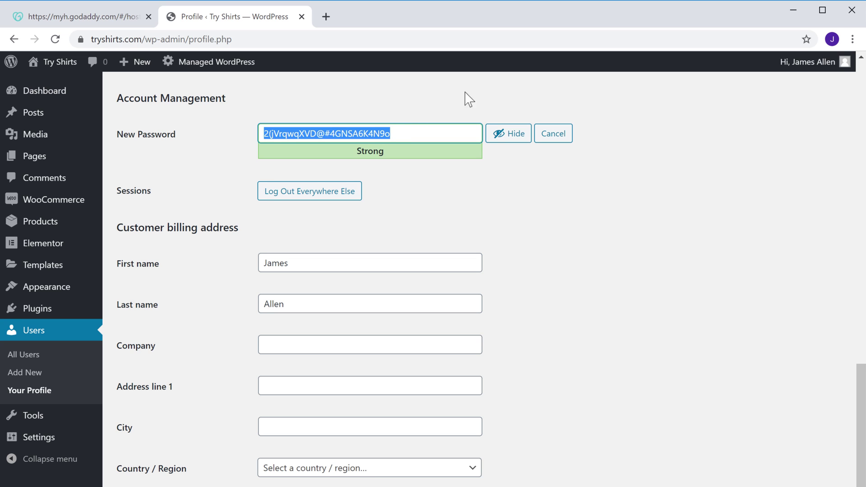
key("BackSpace")
type("••")
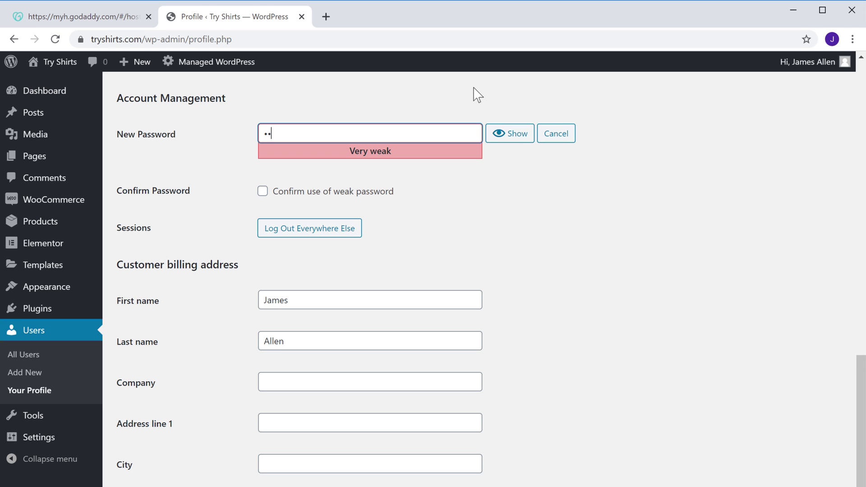
type("••••••••••••••••")
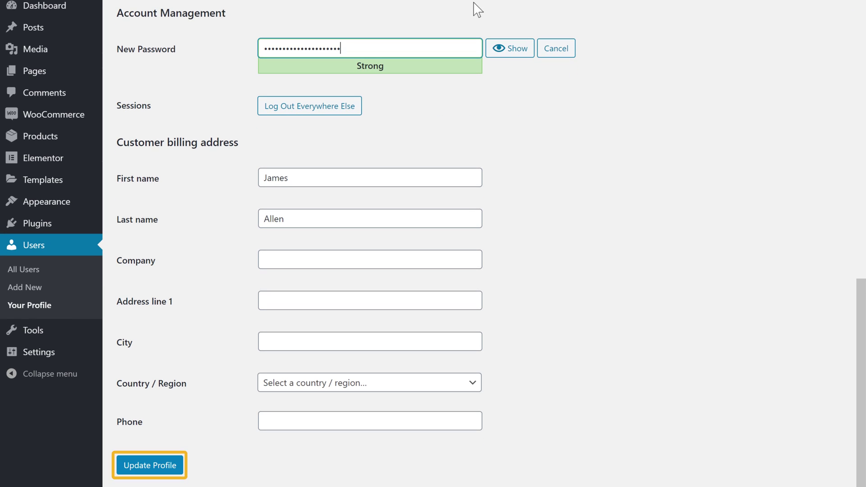
- Save the profile with Update Profile, then log out from the admin bar menu
left_click(139, 468)
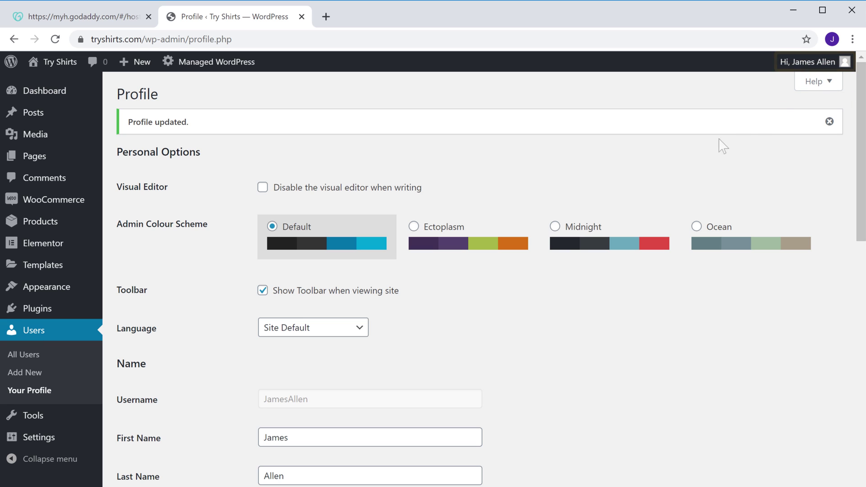
mouse_move(823, 72)
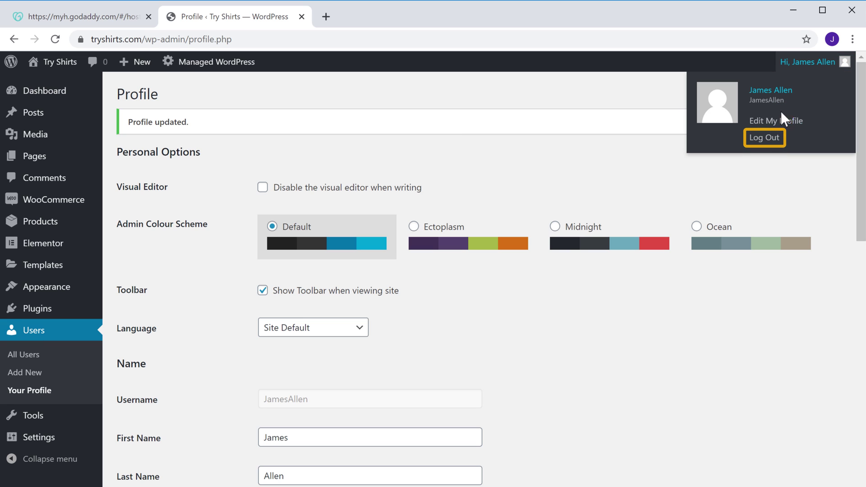
left_click(757, 143)
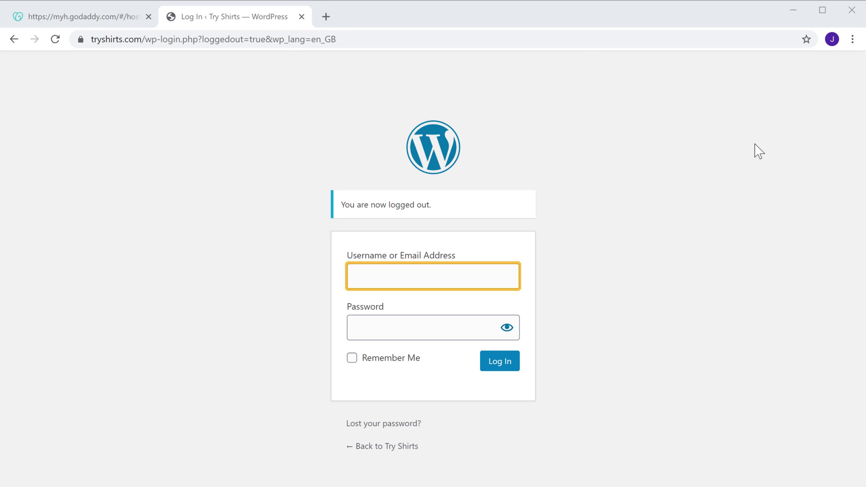
- Log in with the account username and the newly set password
key("Tab")
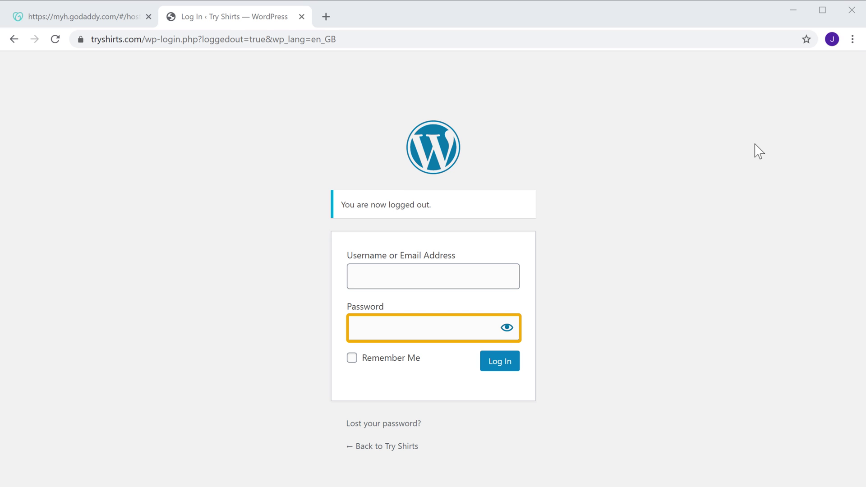
left_click(759, 151)
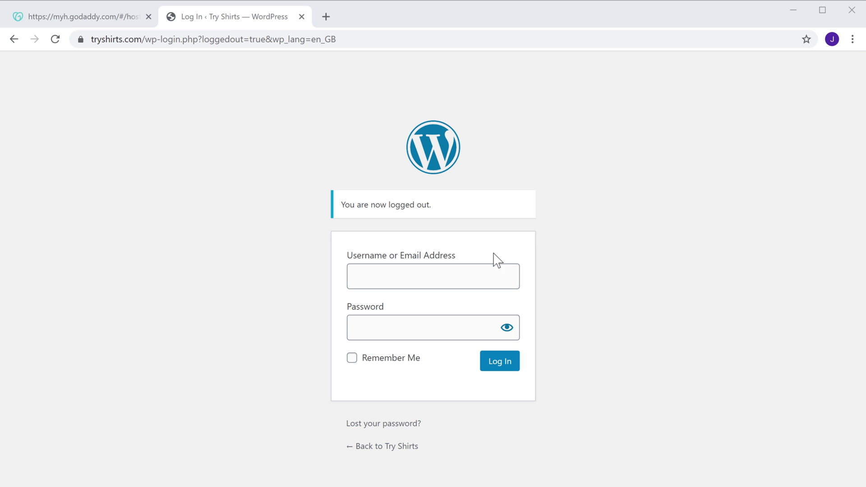
left_click(439, 275)
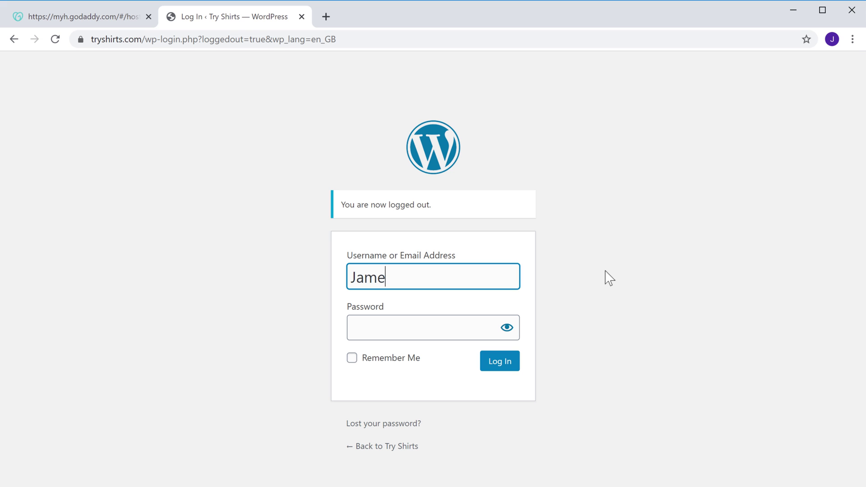
key("Tab")
type("•••••••••")
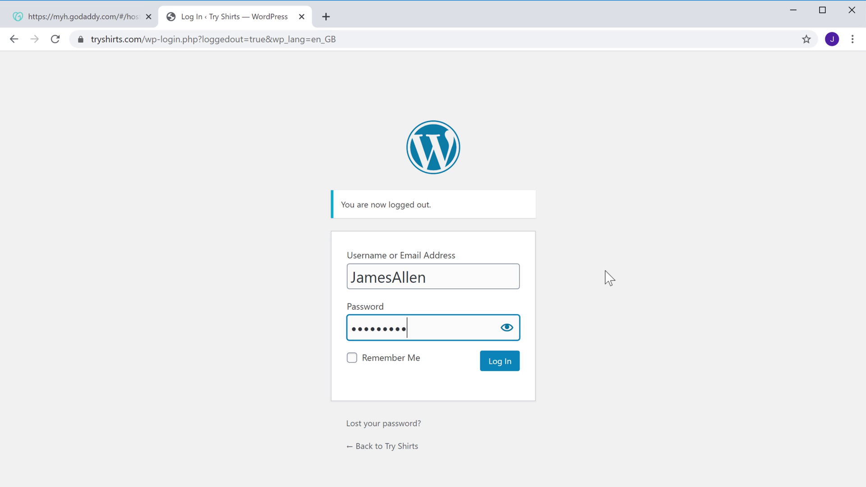
type("••••••")
key("Tab")
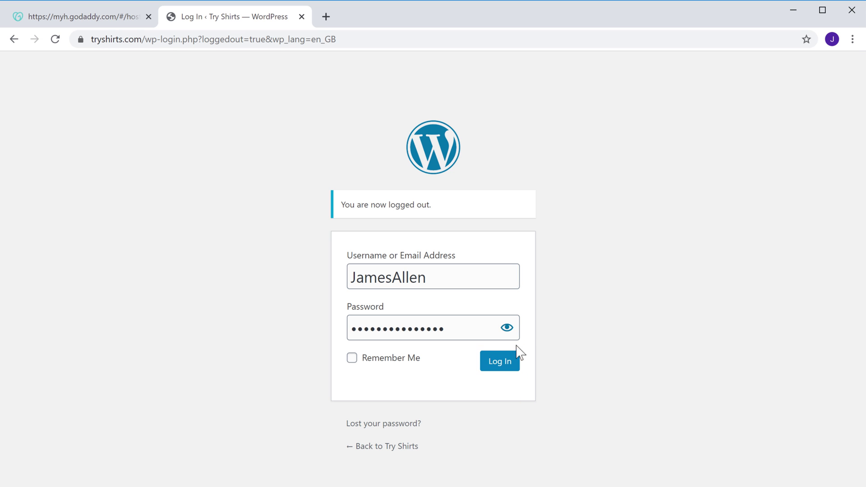
left_click(497, 371)
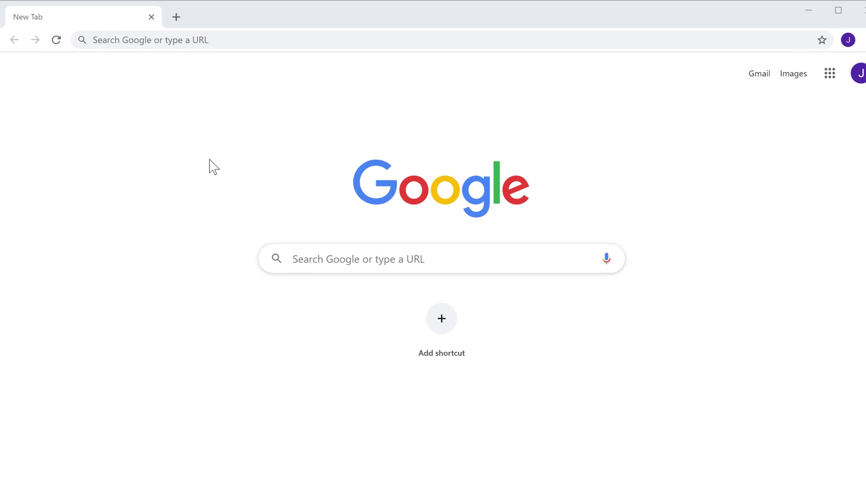
- Load tryshirts.com, then go to tryshirts.com/cpanel to reach the cPanel login
left_click(235, 39)
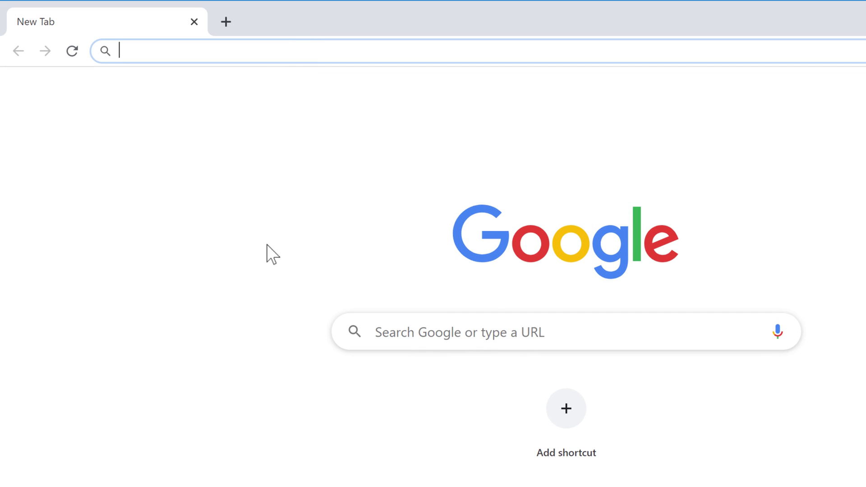
type("tryshirts.com")
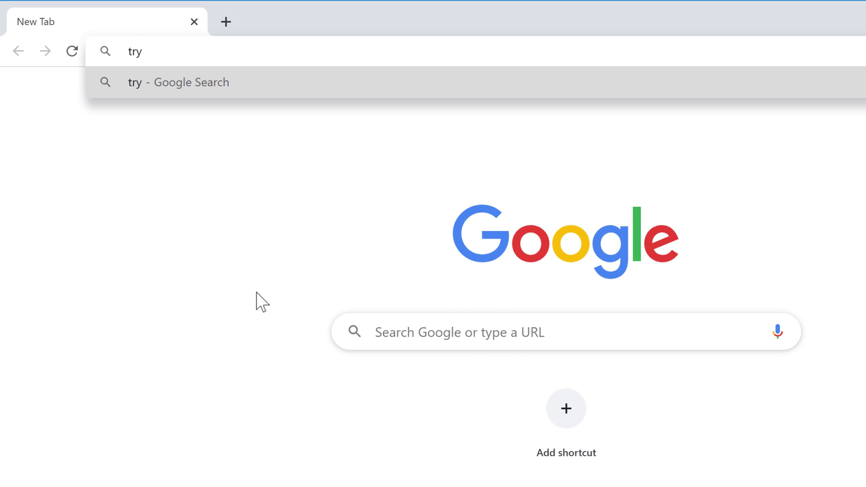
key("Return")
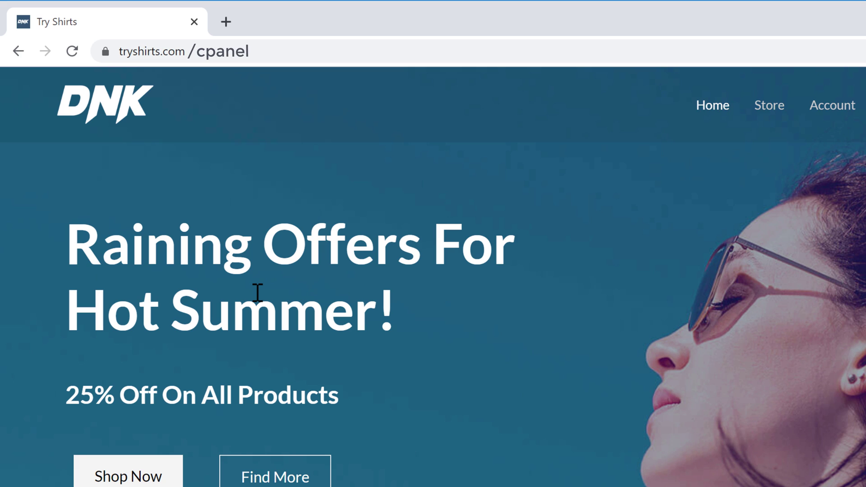
left_click(259, 51)
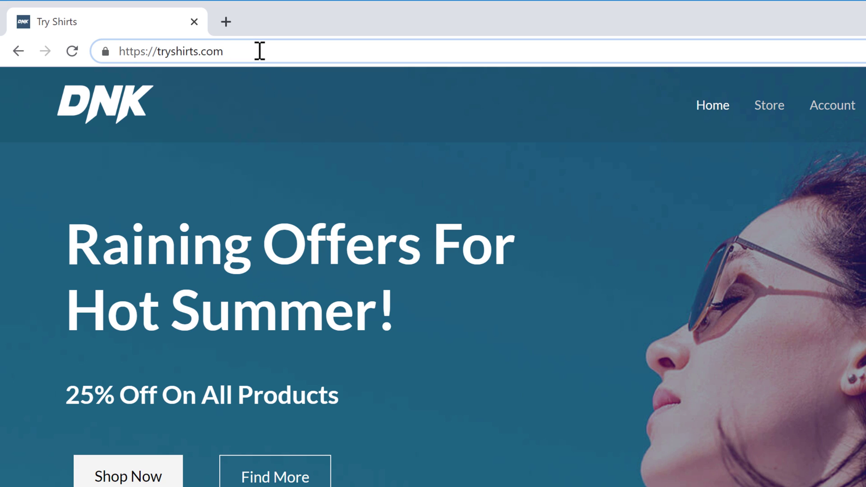
type("/cpanel")
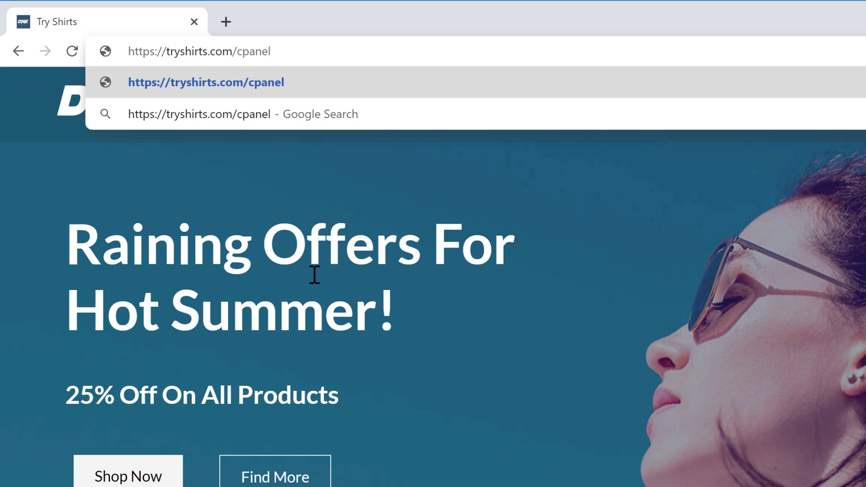
key("Return")
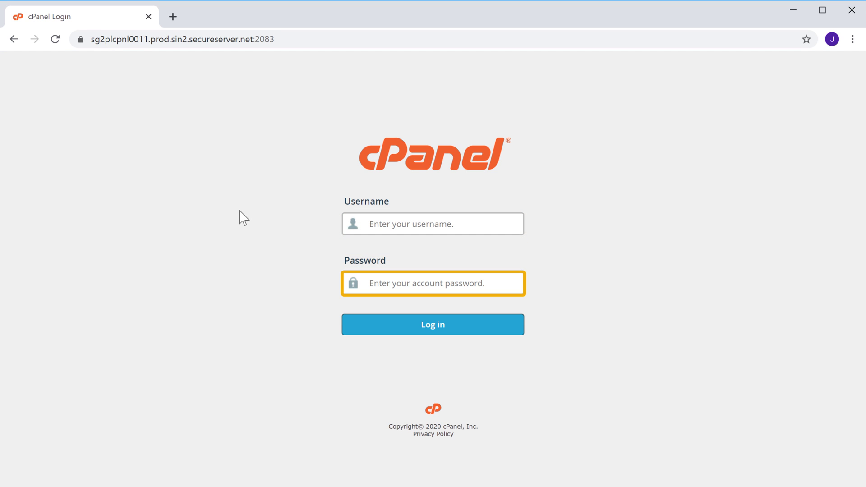
- Sign in to cPanel with the hosting account username and password
left_click(458, 223)
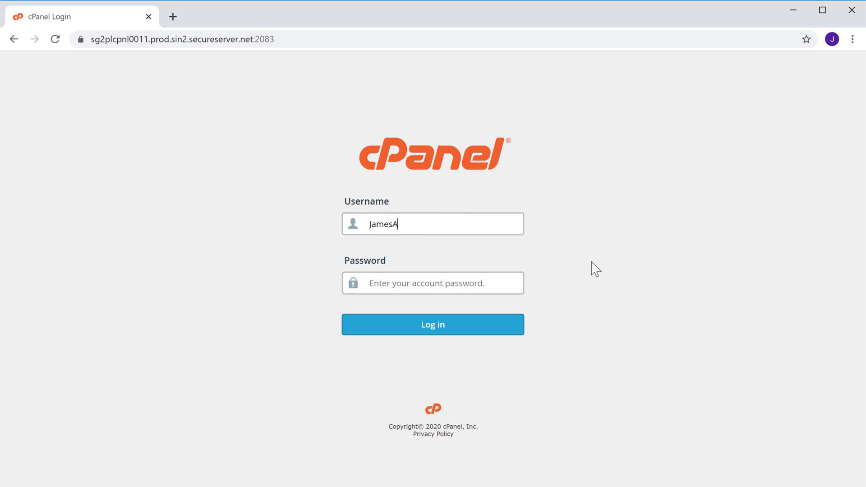
key("Tab")
type("**")
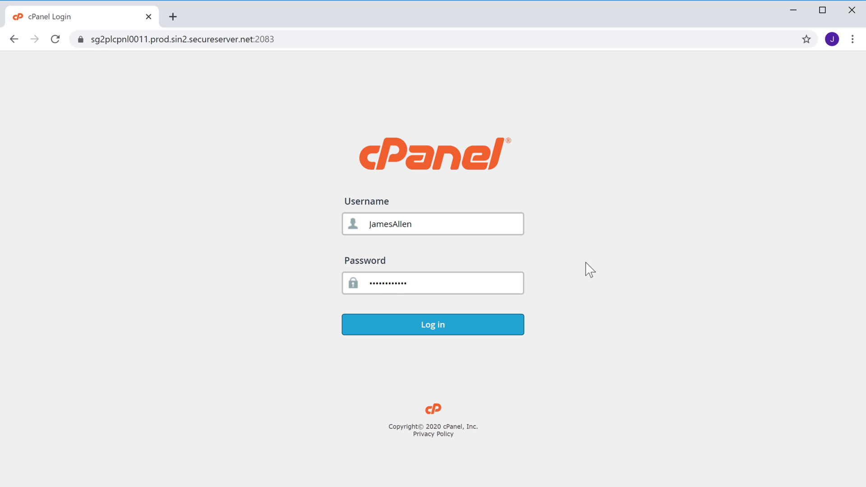
left_click(430, 336)
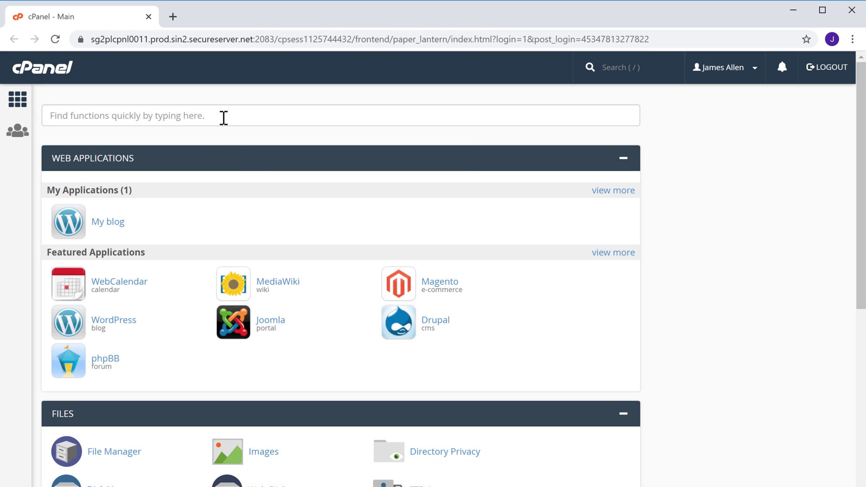
- Search cPanel for 'phpmyadmin' and open phpMyAdmin from the Databases results
left_click(231, 121)
type("ph")
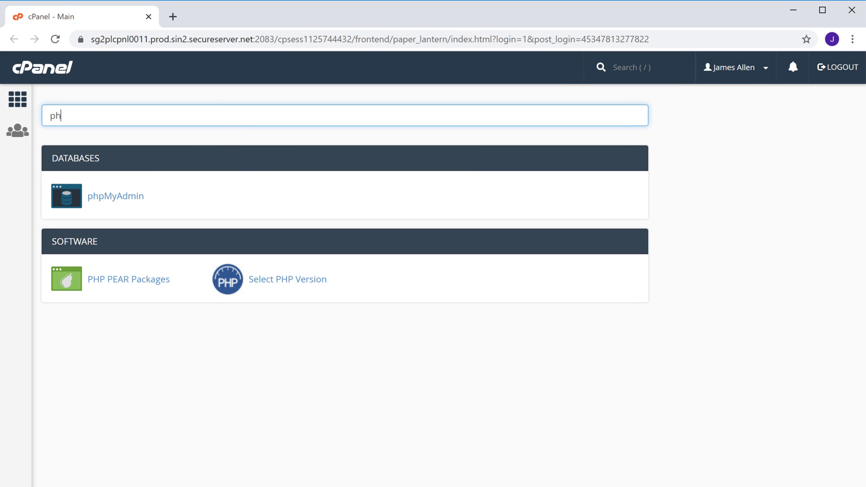
type("pmyadmin")
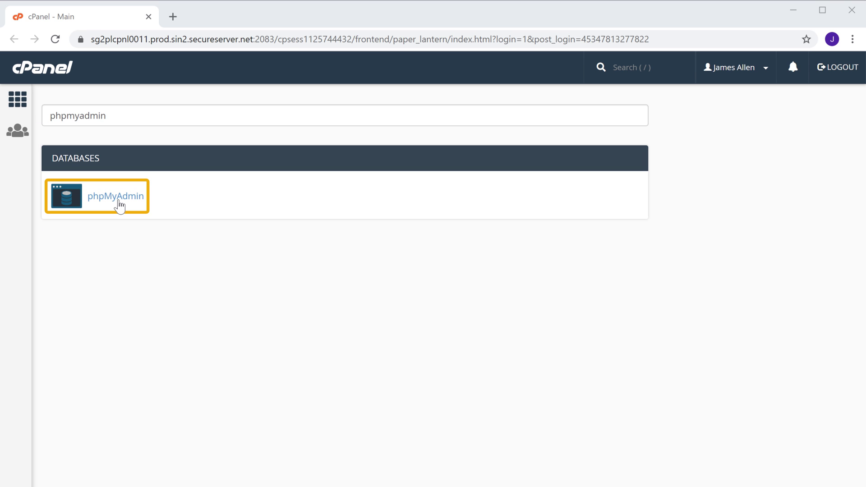
left_click(119, 206)
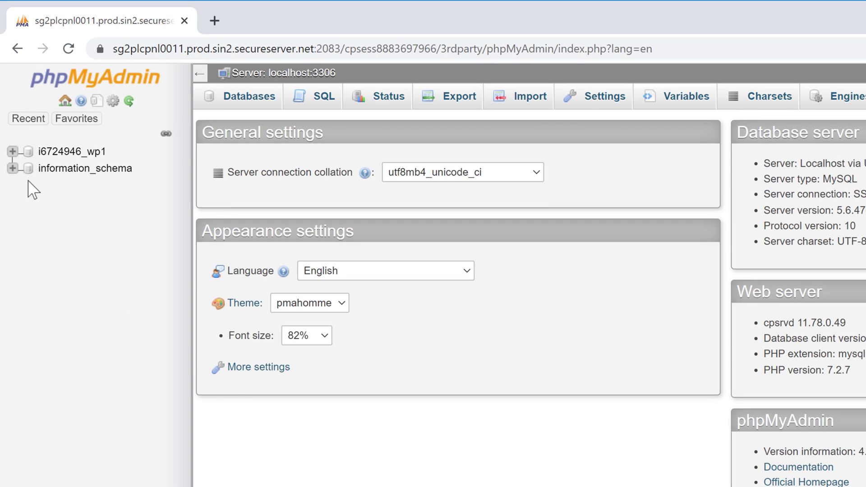
- Open the ID 1 admin row of wp_users in database i6724946_wp1 for editing
left_click(12, 151)
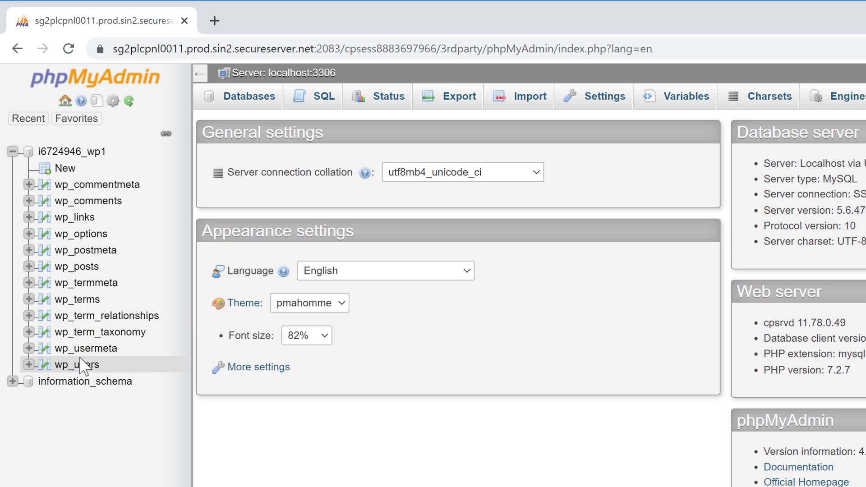
left_click(78, 365)
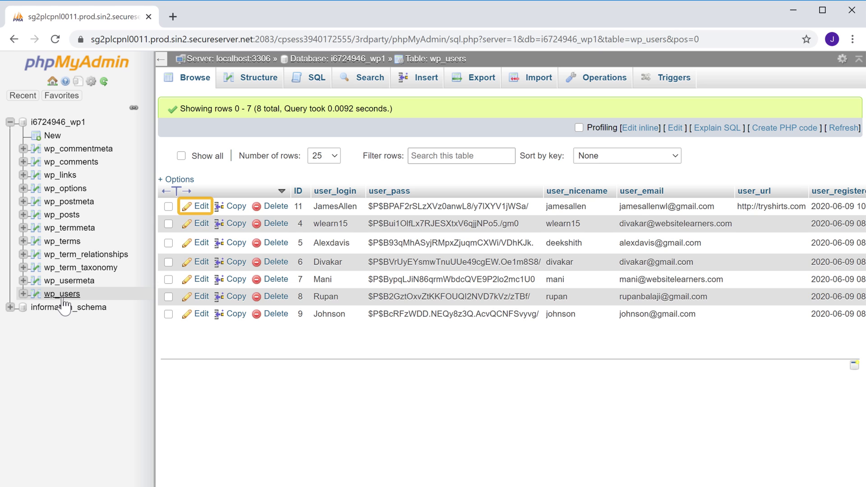
left_click(199, 206)
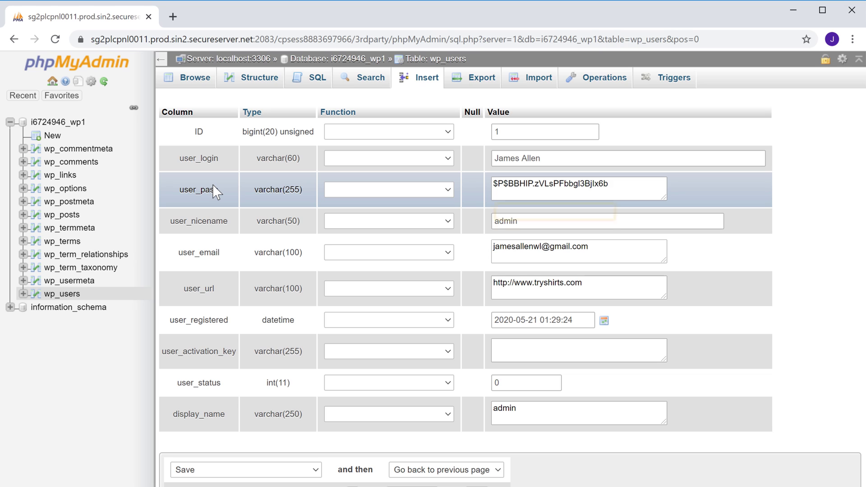
- Replace the user_pass hash with the new password using the MD5 function, and save the row
left_click(620, 183)
key("ctrl+a")
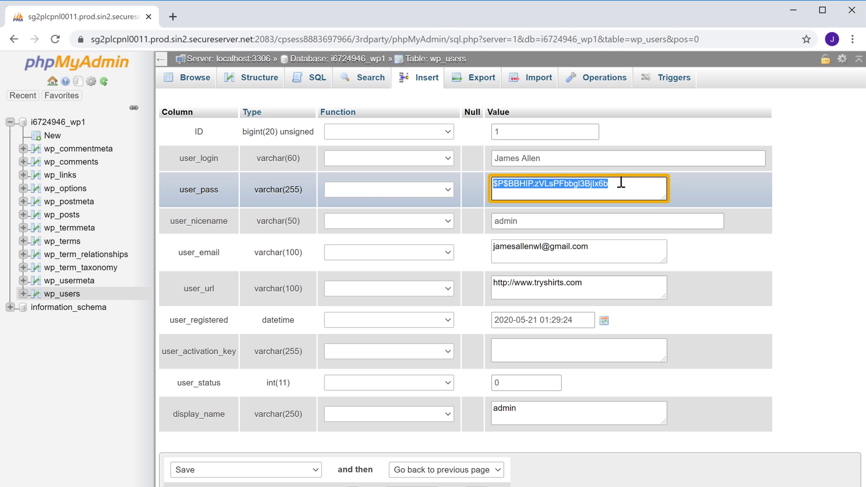
type("newp")
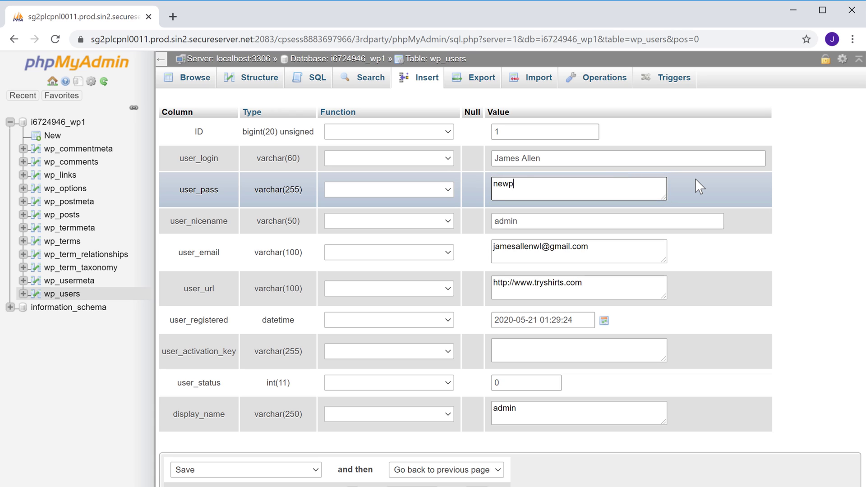
type("assword")
left_click(695, 180)
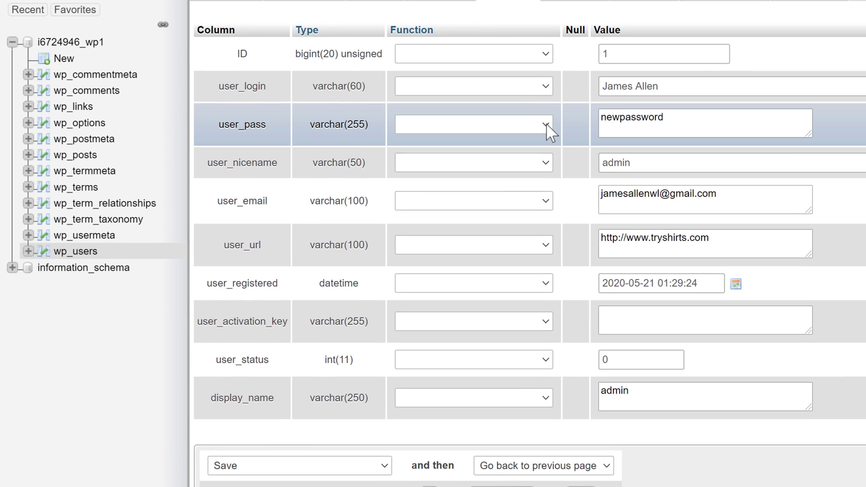
left_click(545, 124)
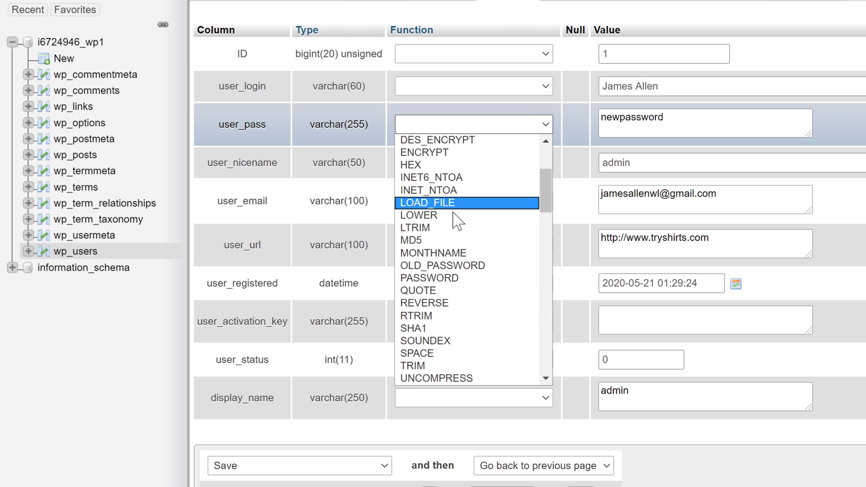
left_click(429, 240)
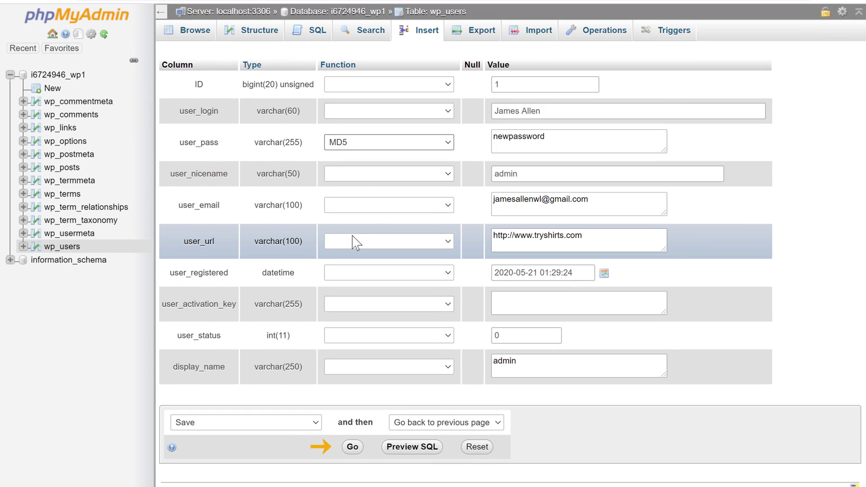
left_click(353, 447)
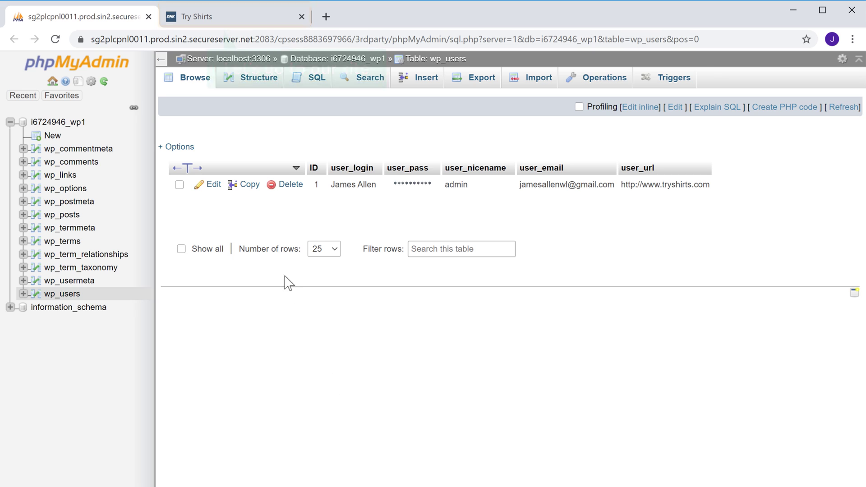
- Load the tryshirts.com/login page in the Try Shirts tab
left_click(207, 28)
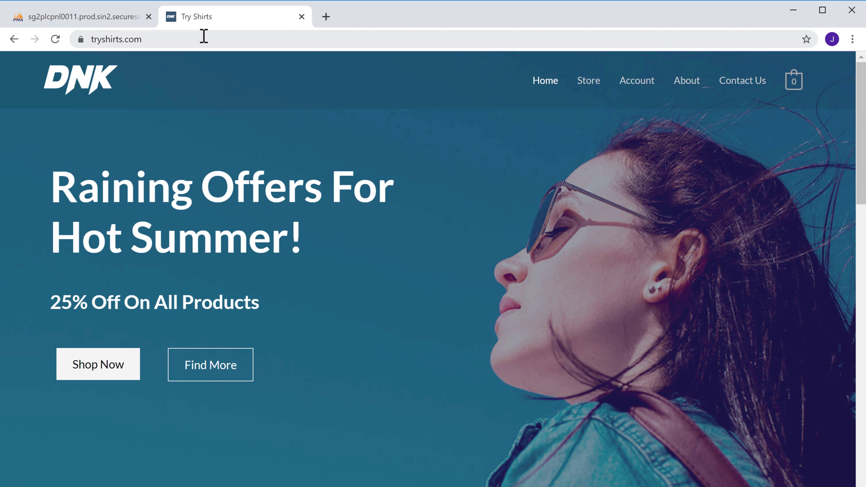
left_click(204, 36)
left_click(204, 36)
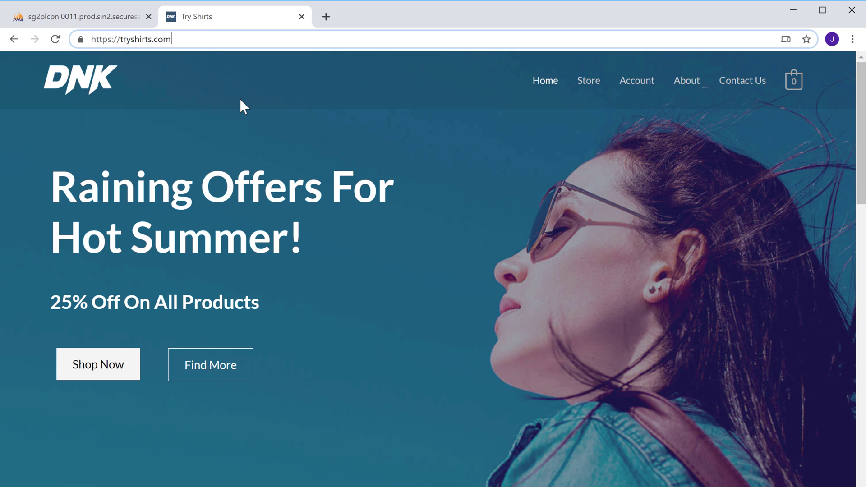
type("/login")
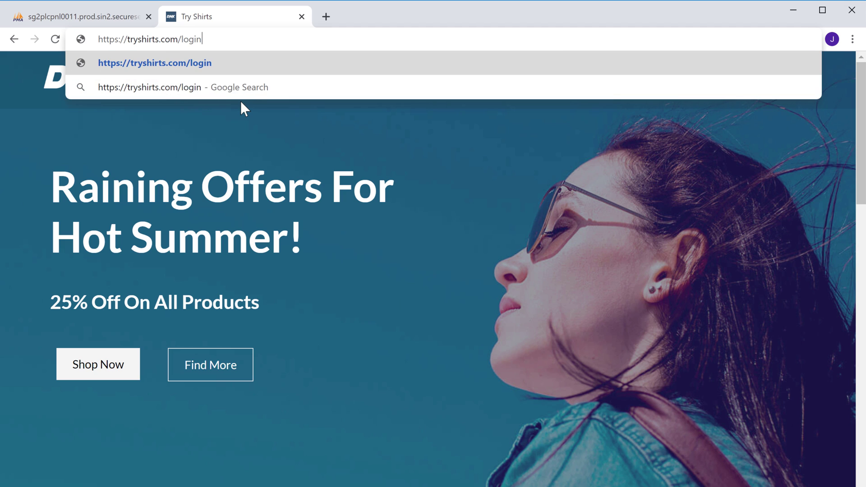
key("Return")
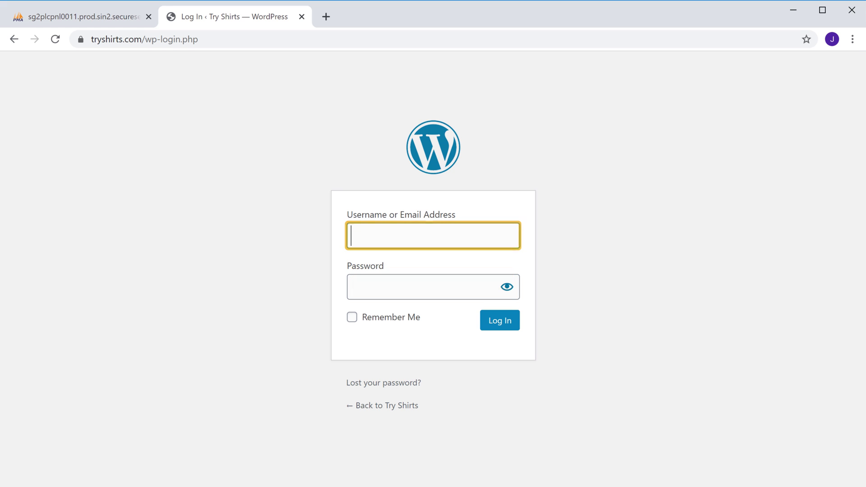
- Log in with the admin username and the newly reset password
key("Tab")
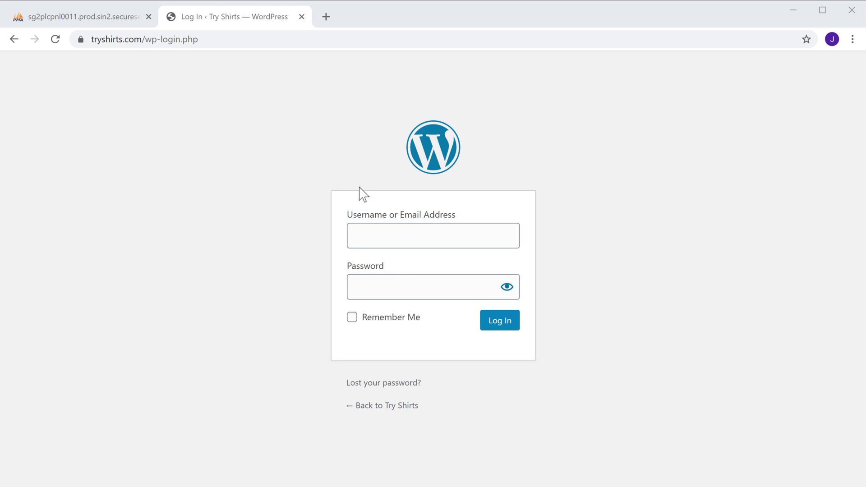
left_click(402, 231)
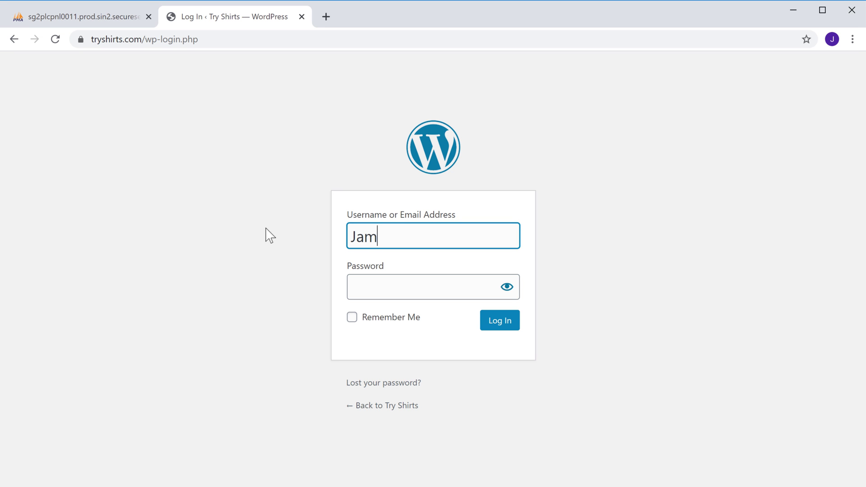
key("Tab")
type("•••")
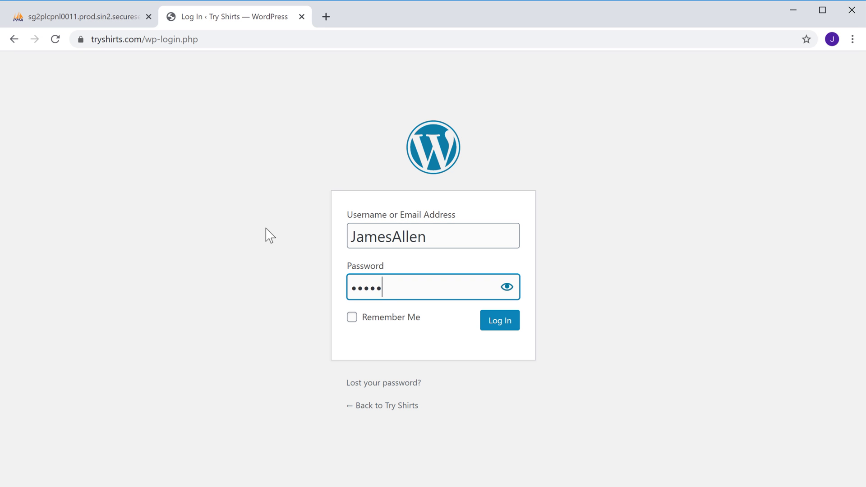
type("••••••••")
key("Tab")
key("Tab")
key("Tab")
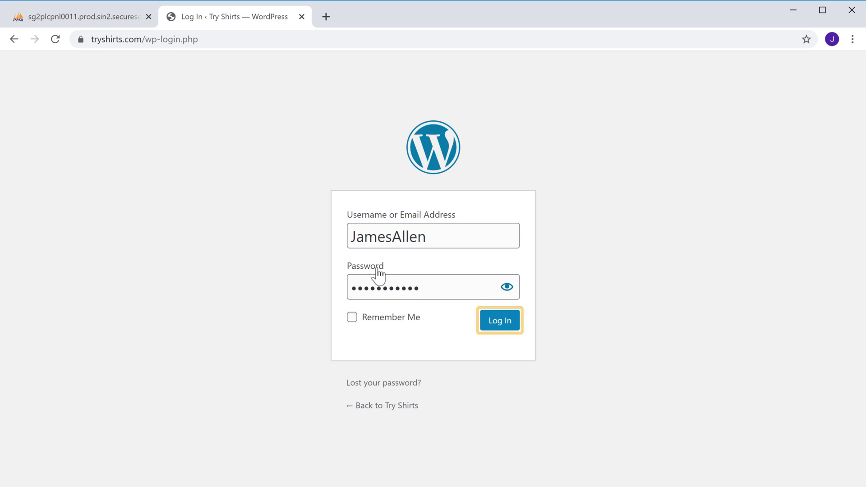
left_click(495, 331)
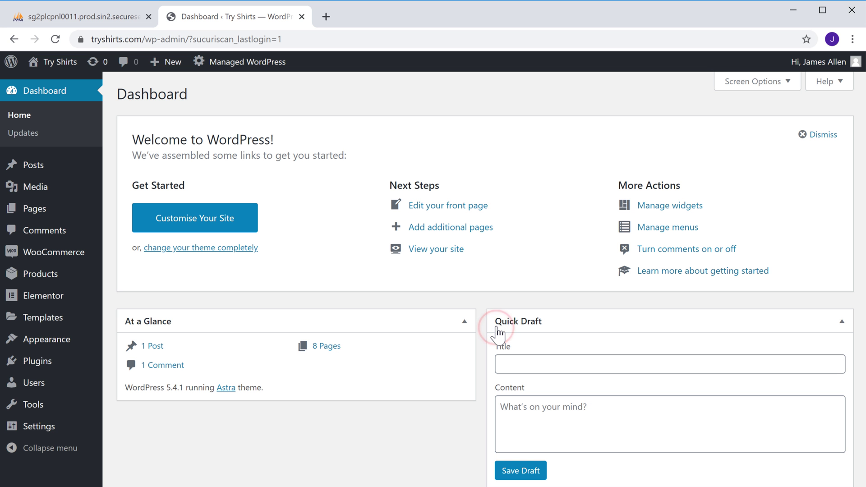